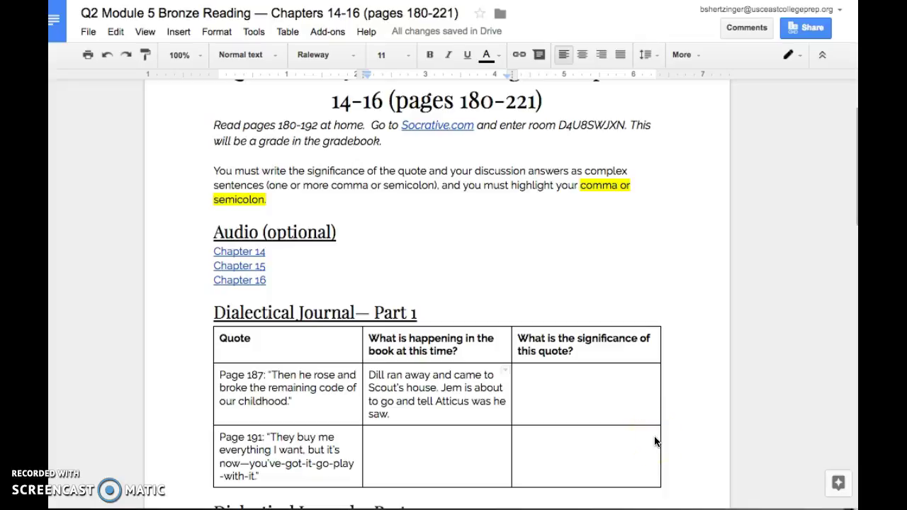
# - Enter "Dill trusts Scout and Jem." on its own line as the significance of the page 187 quote
pyautogui.click(558, 426)
pyautogui.click(538, 377)
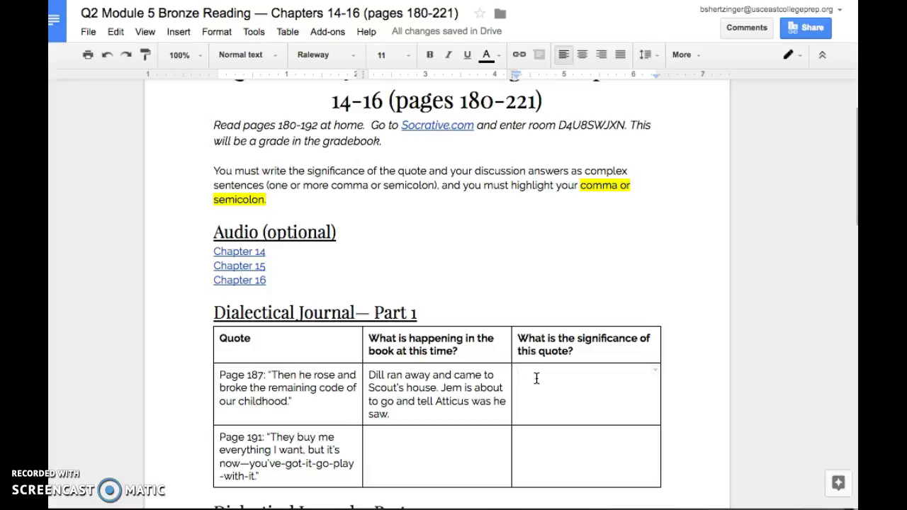
pyautogui.click(537, 378)
pyautogui.write('Dill trust')
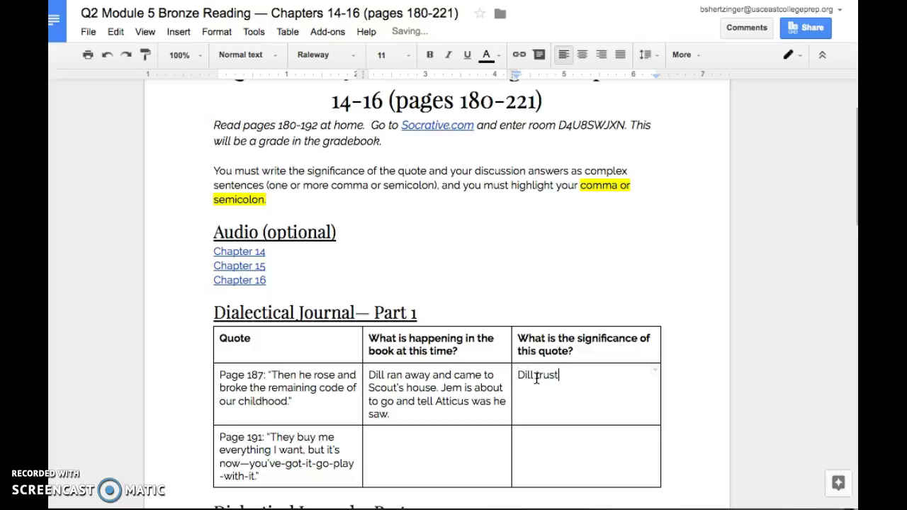
pyautogui.write('s Scout and Je')
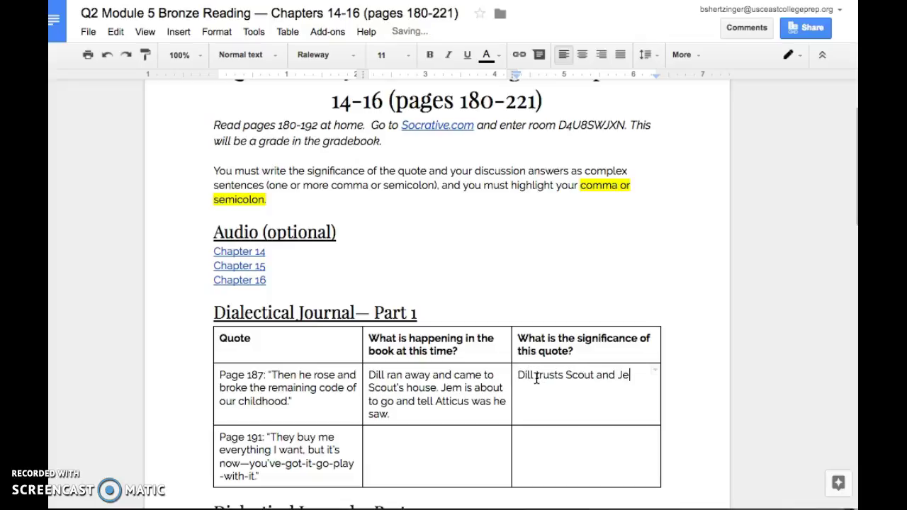
pyautogui.write('m.')
pyautogui.press('Return')
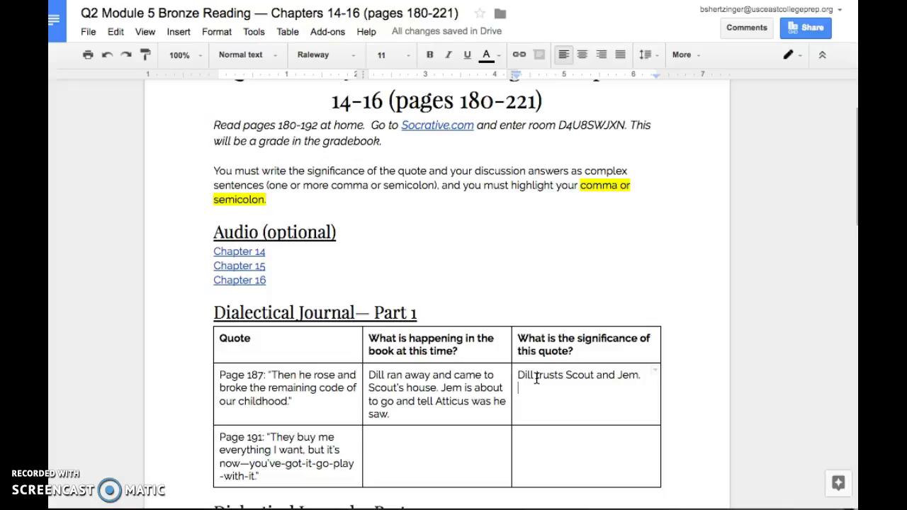
# - Add the second sentence "Jem betrays this trust by telling Atticus that Jem is at their house." and start a new line
pyautogui.write('Jem ve')
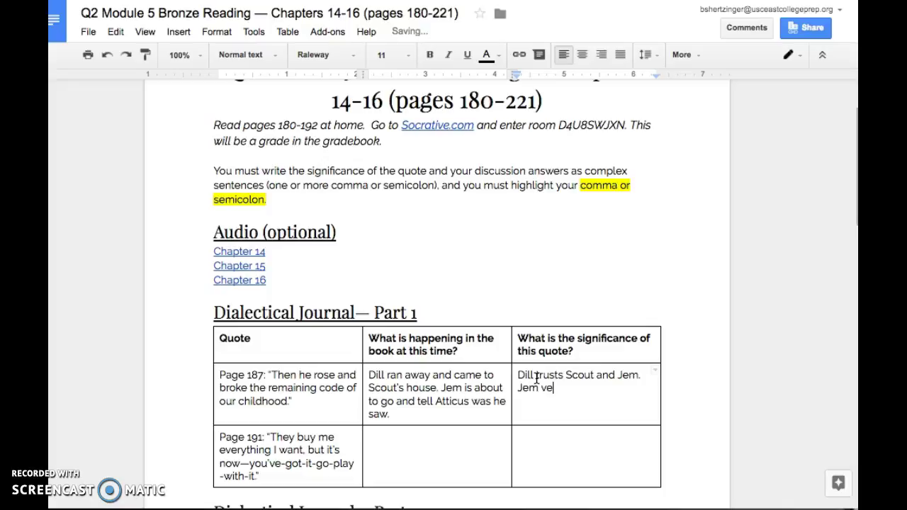
pyautogui.write('r')
pyautogui.press('BackSpace')
pyautogui.press('BackSpace')
pyautogui.press('BackSpace')
pyautogui.write('ver')
pyautogui.press('BackSpace')
pyautogui.press('BackSpace')
pyautogui.press('BackSpace')
pyautogui.write('betrays this trust by telling Atticus that Jem is ')
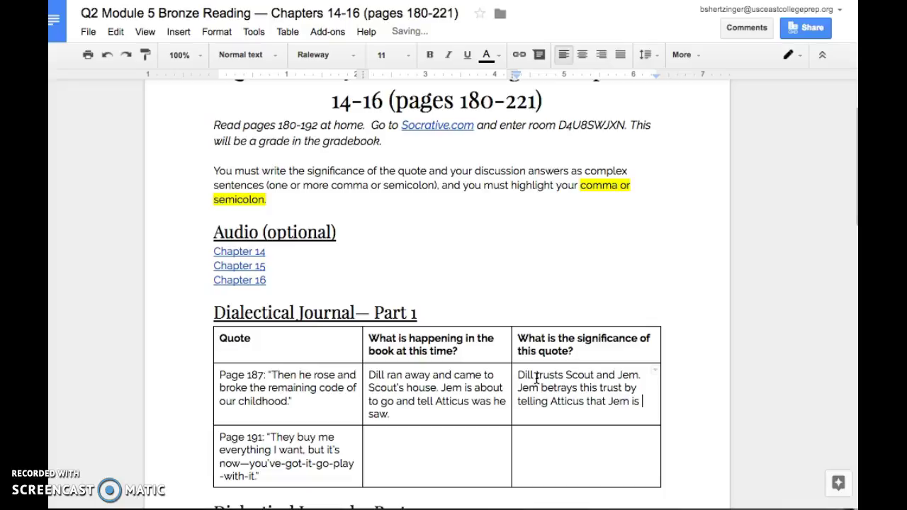
pyautogui.write('at their house.')
pyautogui.press('Return')
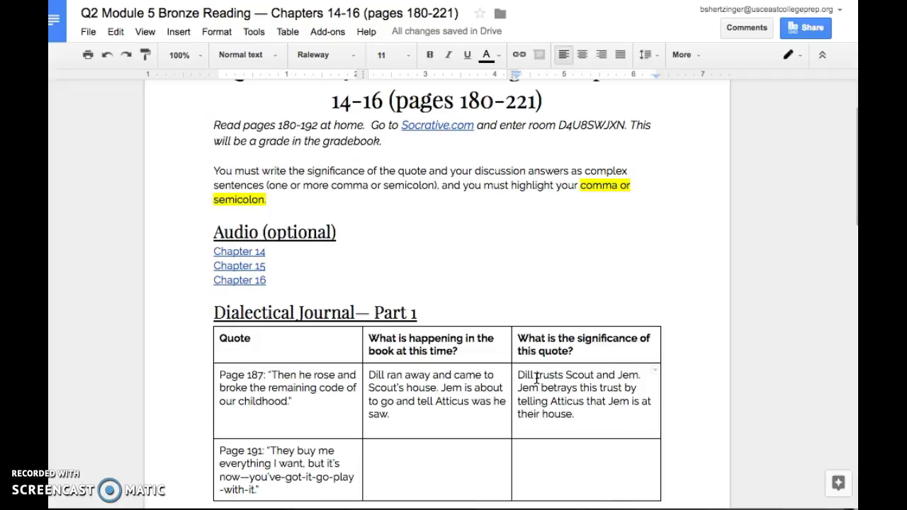
# - Add the third sentence "Atticus is understanding about Jem's situation." to the page 187 significance cell
pyautogui.write('Atticus is ')
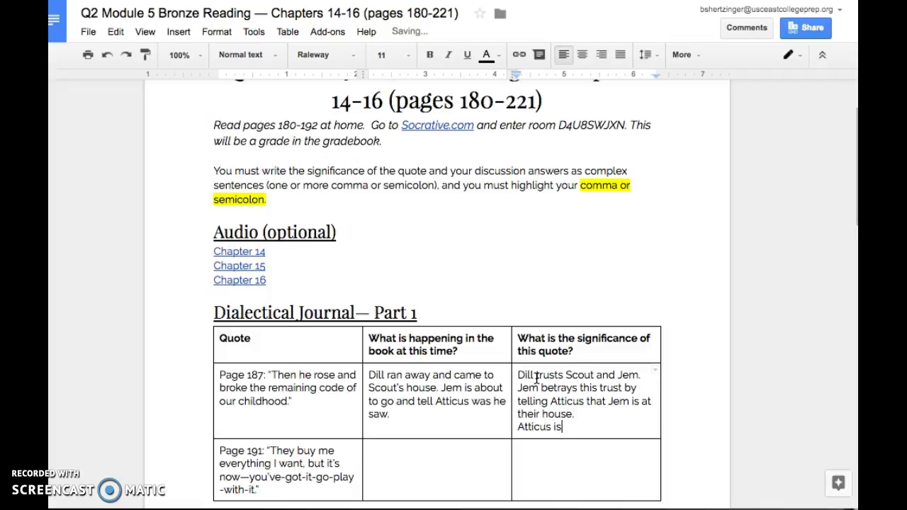
pyautogui.write('understanding ab')
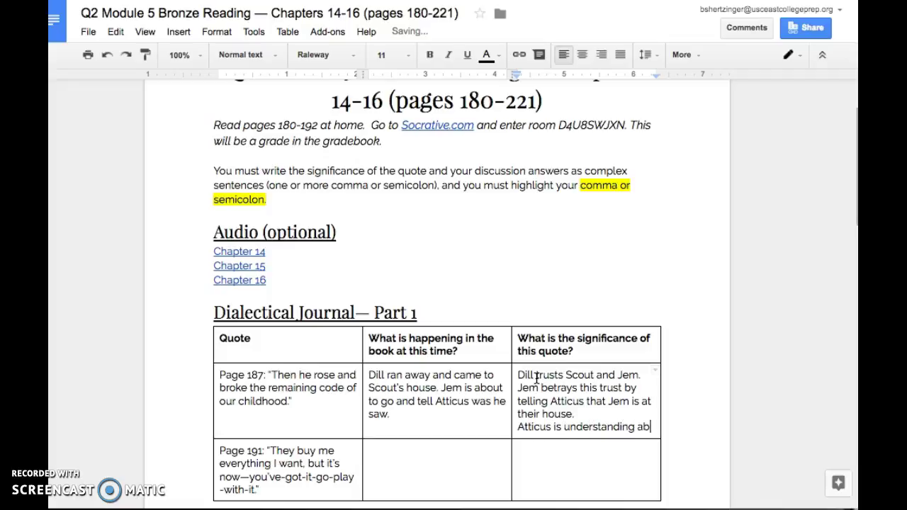
pyautogui.write("out Jem's si")
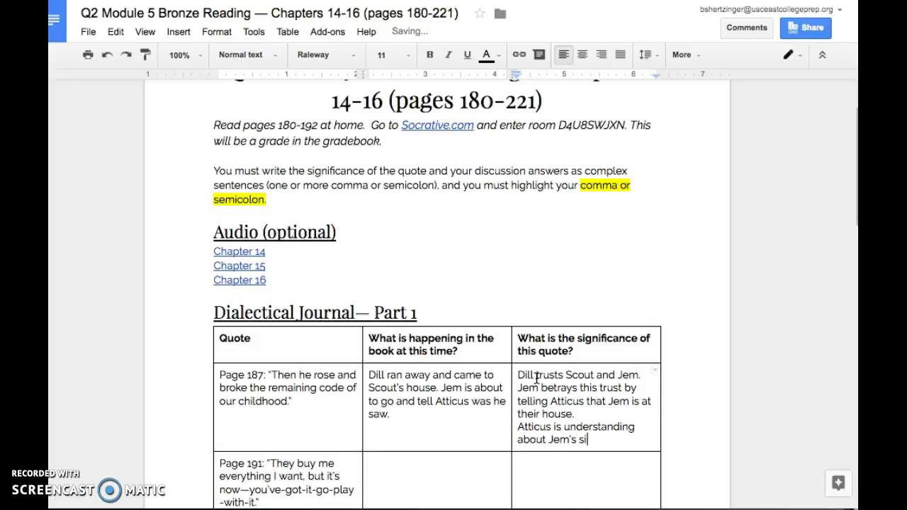
pyautogui.write('tuation.')
# - In the second sentence, replace "Jem" after "telling Atticus that" with "Dill"
pyautogui.click(590, 383)
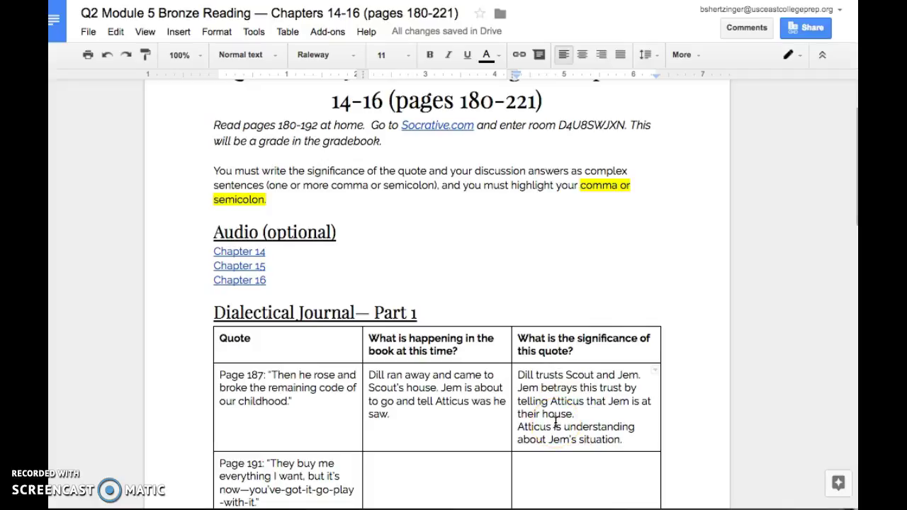
pyautogui.click(530, 383)
pyautogui.click(531, 383)
pyautogui.doubleClick(618, 401)
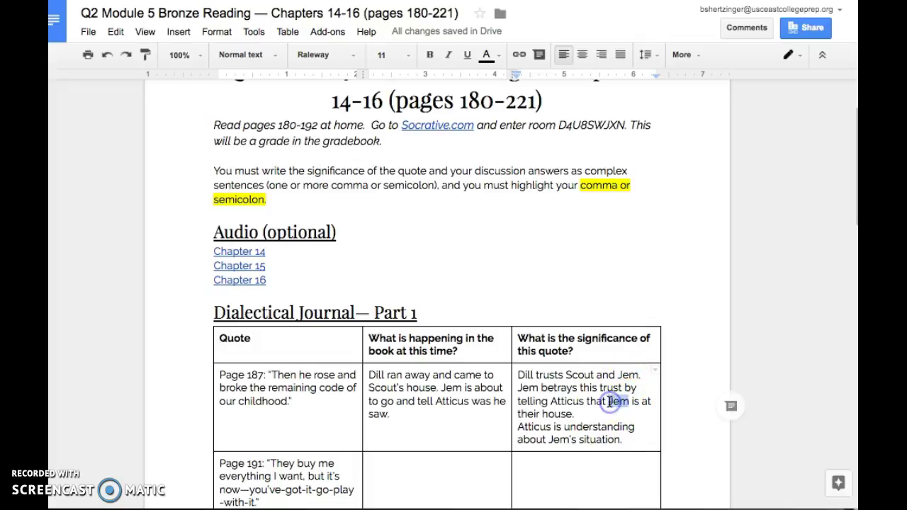
pyautogui.write('Dill')
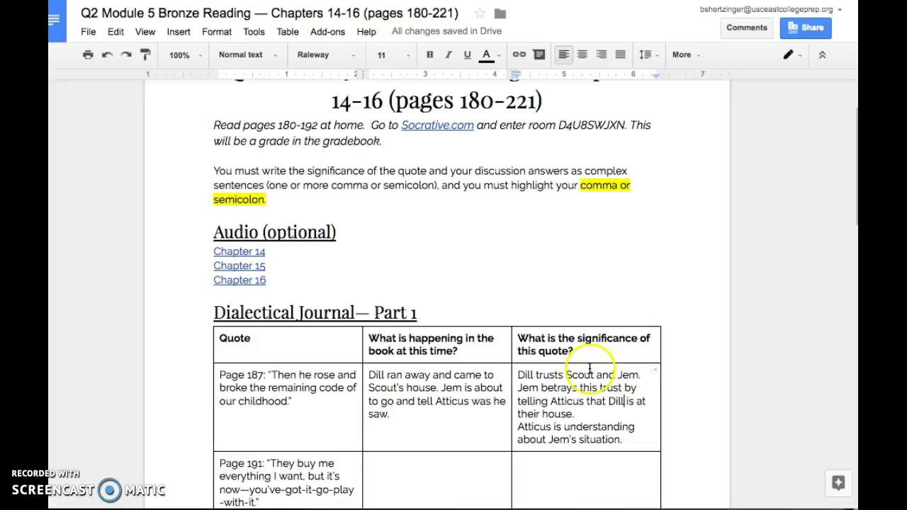
pyautogui.click(585, 408)
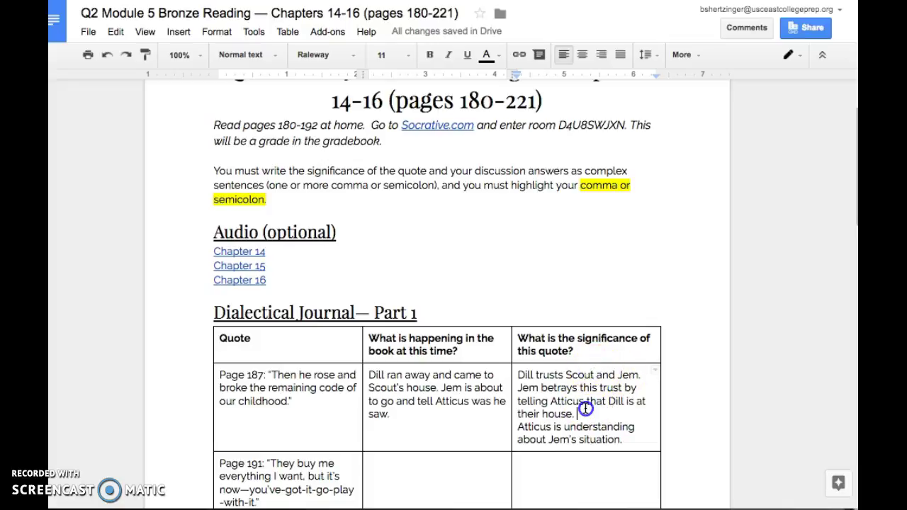
# - Join the first two sentences into one by replacing the period and line break after "Scout and Jem" with ", but"
pyautogui.click(520, 388)
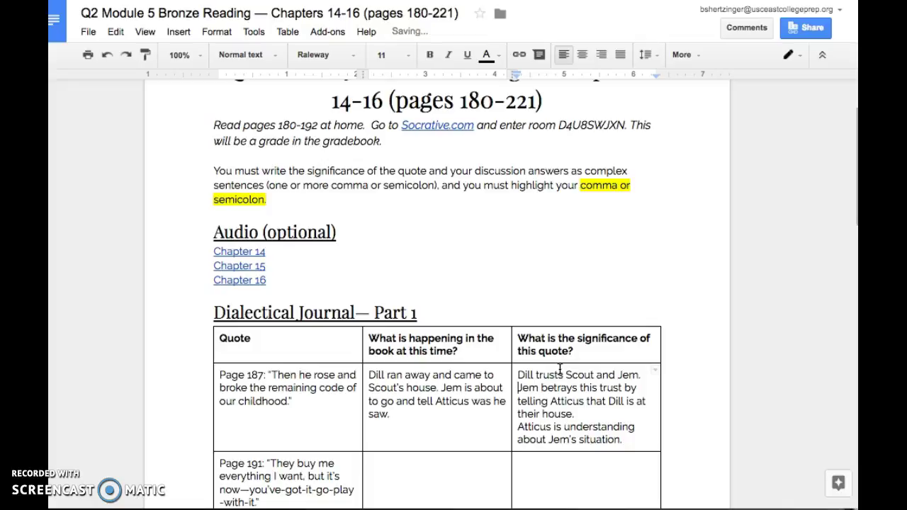
pyautogui.press('BackSpace')
pyautogui.press('BackSpace')
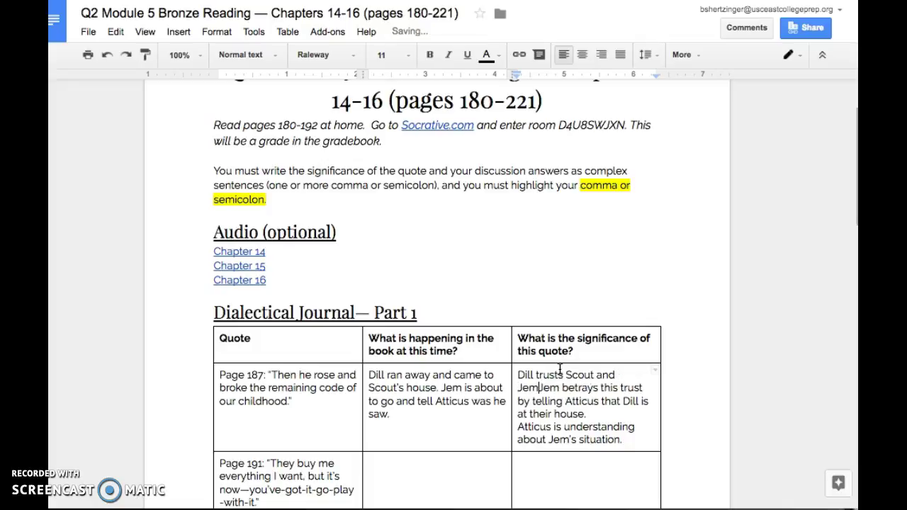
pyautogui.press('Return')
pyautogui.write('but')
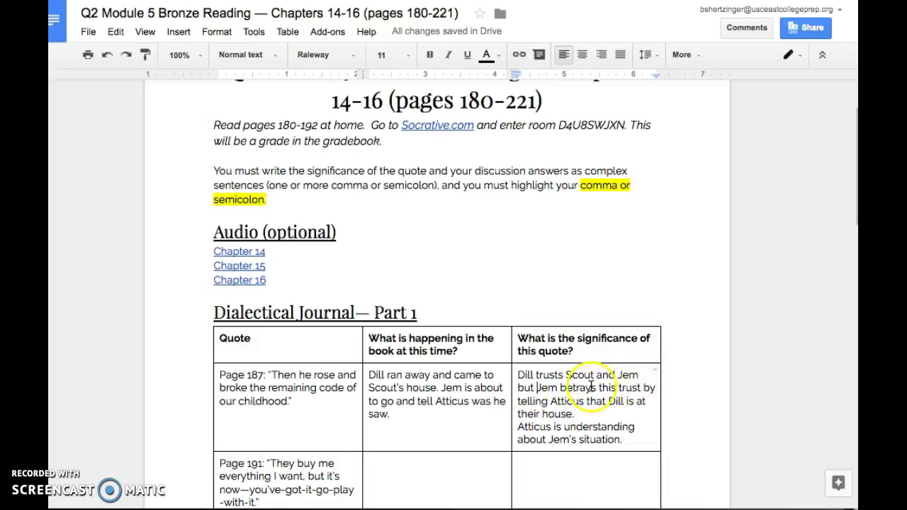
pyautogui.click(638, 375)
pyautogui.write(',')
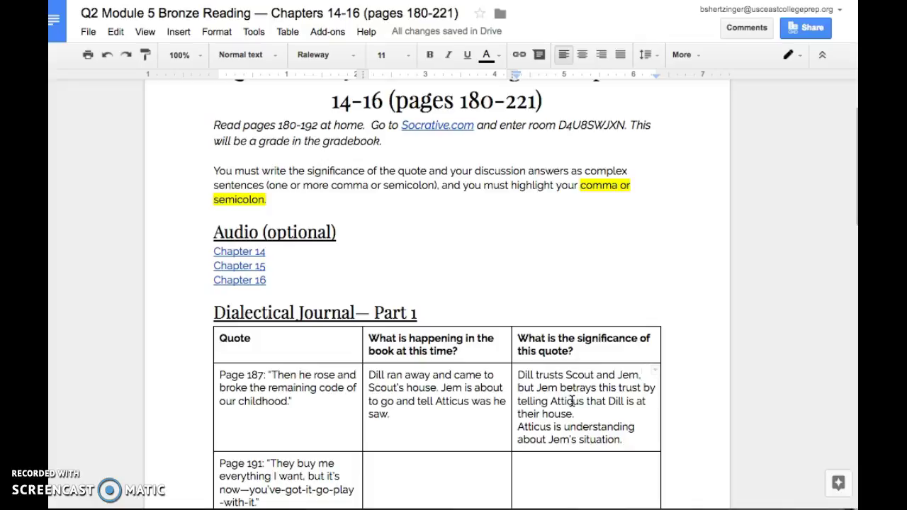
# - Join the Atticus sentence to the preceding one by replacing the period and line break after "their house" with "; however,"
pyautogui.click(530, 432)
pyautogui.click(558, 430)
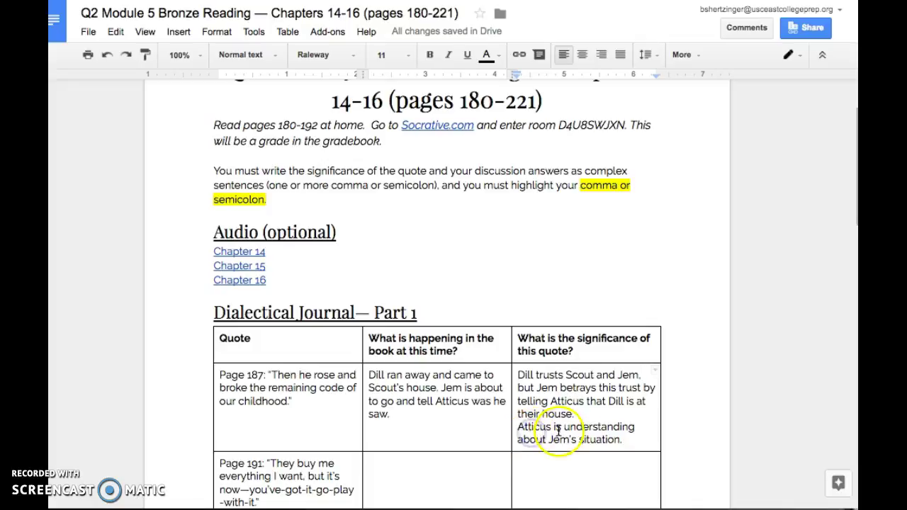
pyautogui.click(517, 425)
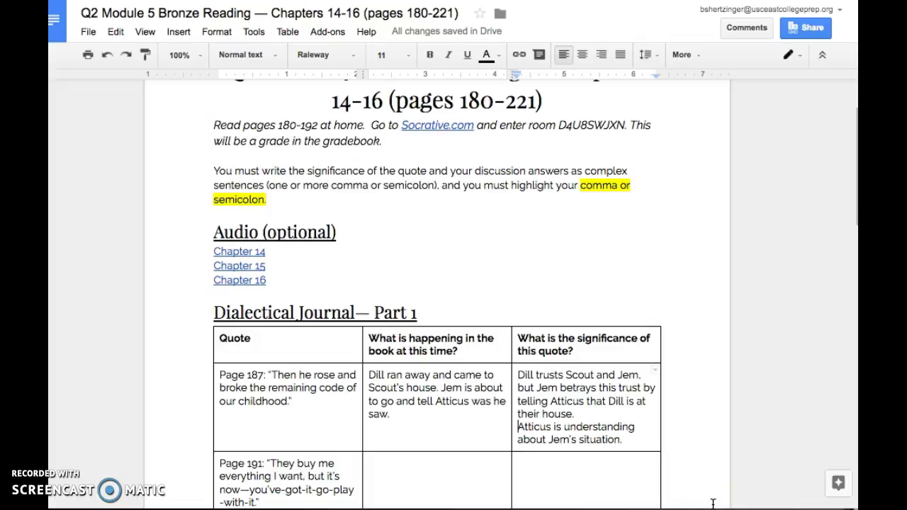
pyautogui.press('BackSpace')
pyautogui.press('BackSpace')
pyautogui.write('; ')
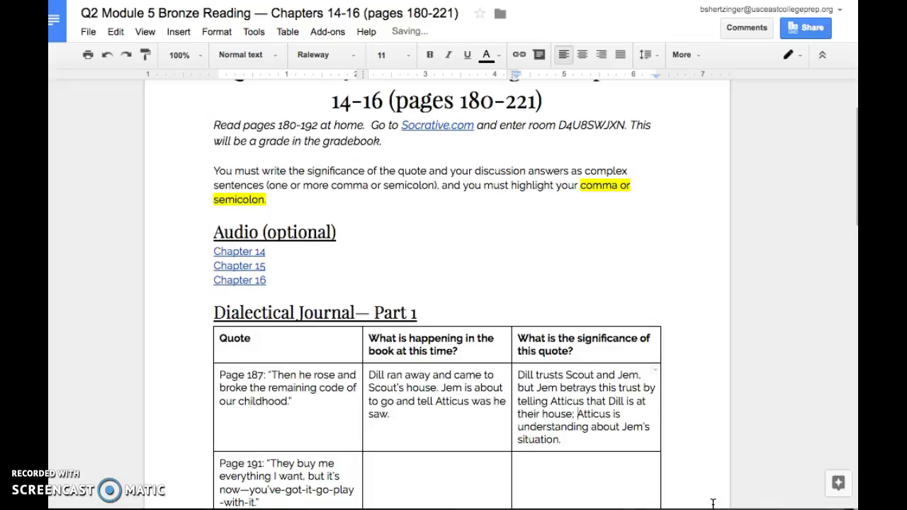
pyautogui.write('however,')
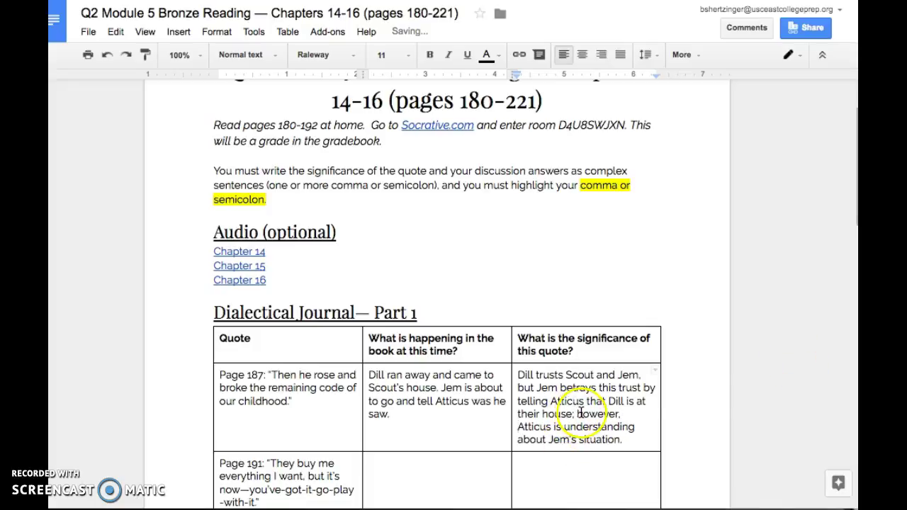
# - Change "Jem's situation" to "Dill's situation" at the end of the page 187 significance answer
pyautogui.moveTo(577, 414); pyautogui.dragTo(601, 414)
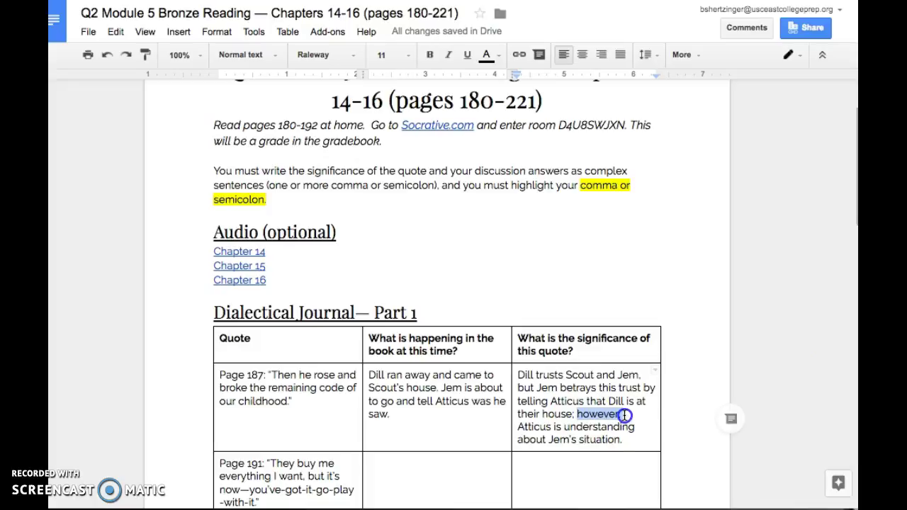
pyautogui.click(618, 415)
pyautogui.click(573, 414)
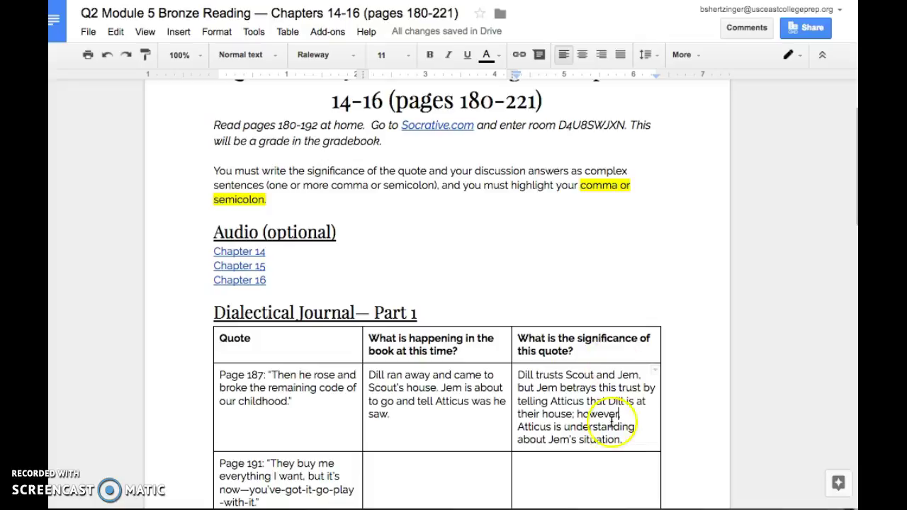
pyautogui.doubleClick(552, 439)
pyautogui.write('Dill')
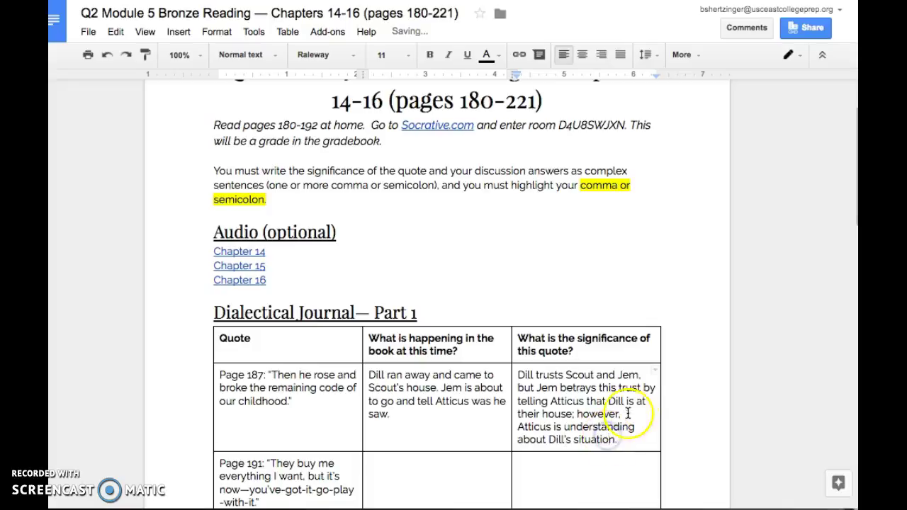
# - Highlight the comma after "Scout and Jem" in yellow
pyautogui.moveTo(643, 376); pyautogui.dragTo(640, 376)
pyautogui.click(498, 55)
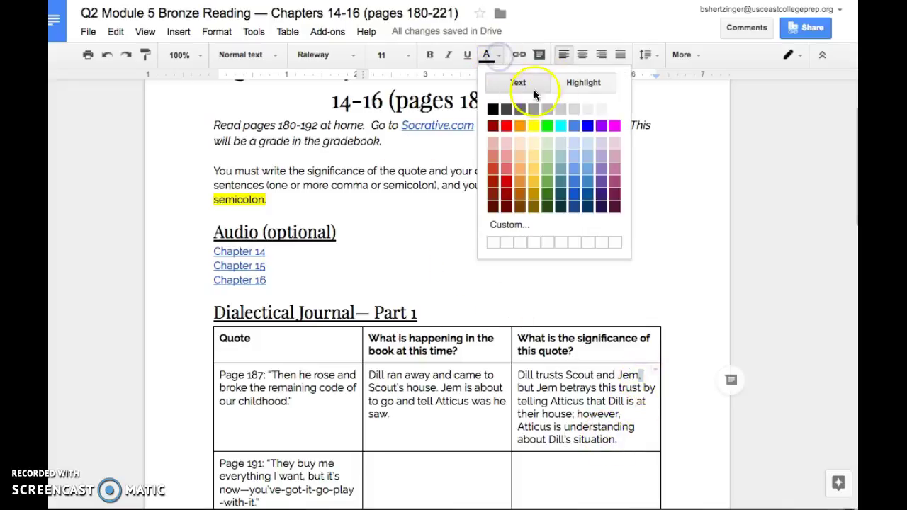
pyautogui.click(578, 83)
pyautogui.click(534, 140)
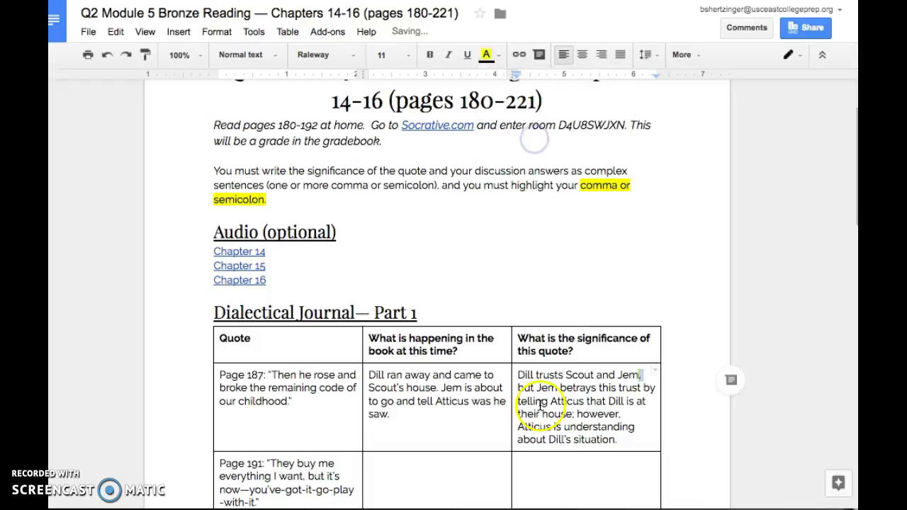
# - Highlight the semicolon after "their house" in yellow
pyautogui.click(575, 417)
pyautogui.moveTo(576, 416); pyautogui.dragTo(572, 417)
pyautogui.click(489, 56)
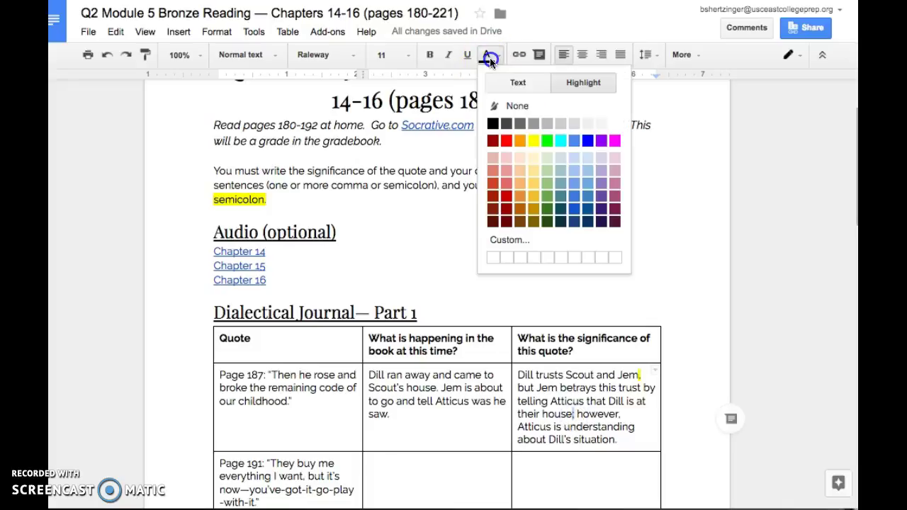
pyautogui.click(533, 141)
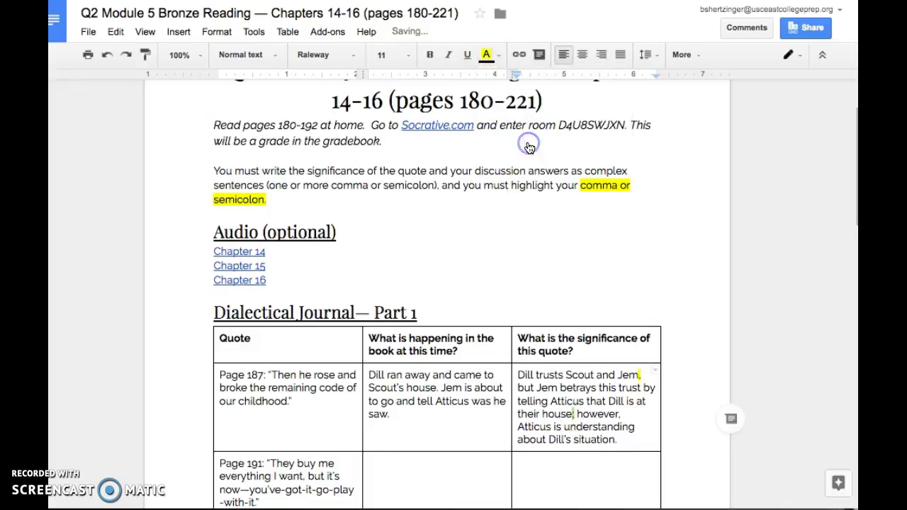
pyautogui.click(601, 425)
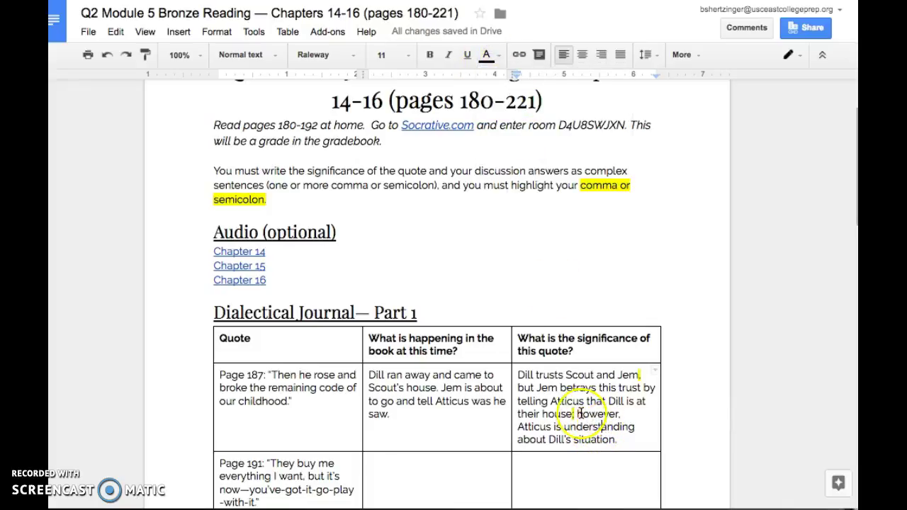
# - Highlight the comma after "however" in yellow
pyautogui.click(622, 414)
pyautogui.moveTo(621, 413); pyautogui.dragTo(616, 413)
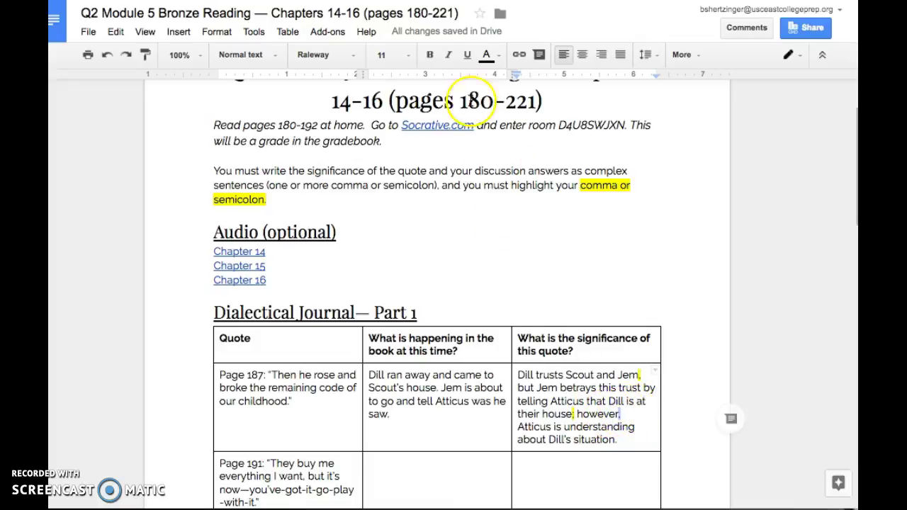
pyautogui.click(486, 56)
pyautogui.click(533, 141)
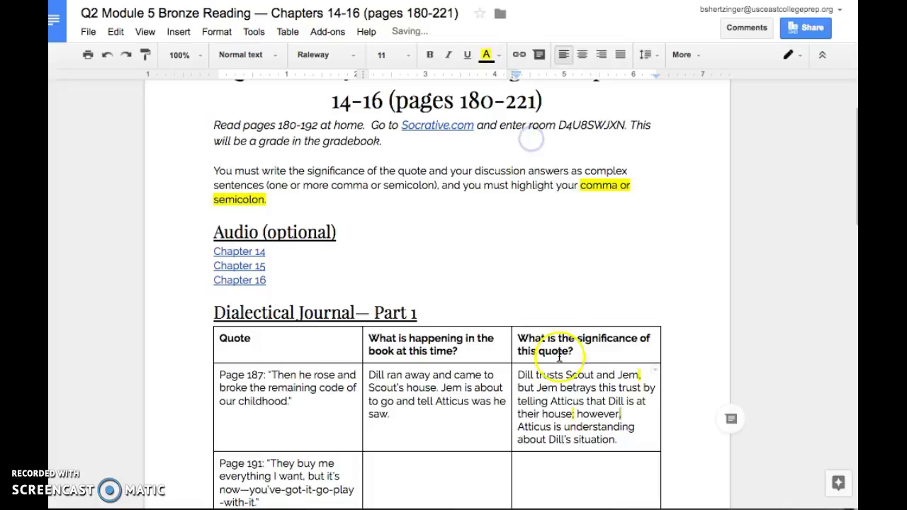
pyautogui.click(590, 434)
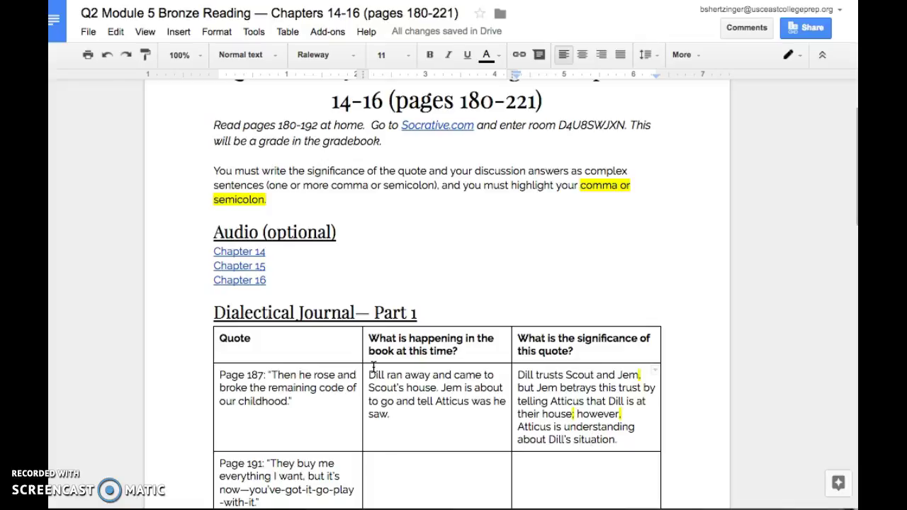
pyautogui.scroll(-1, 599, 369)
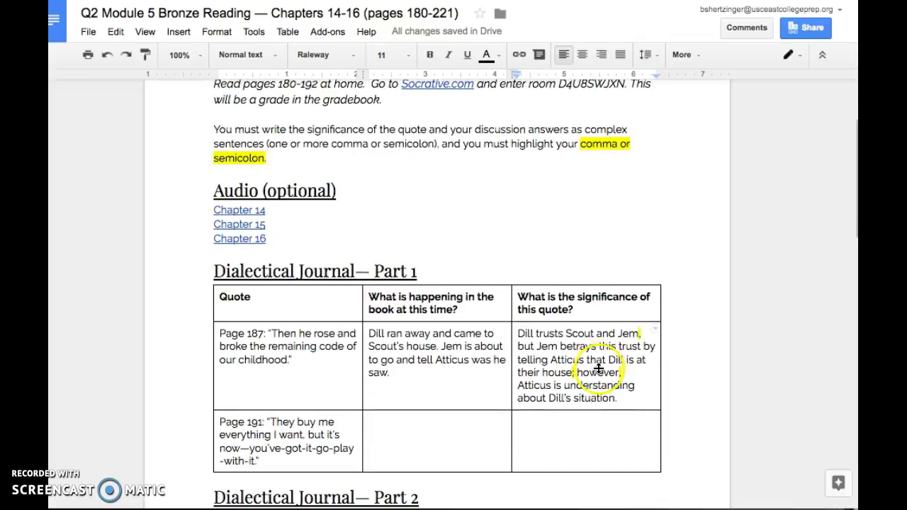
pyautogui.scroll(-1, 574, 383)
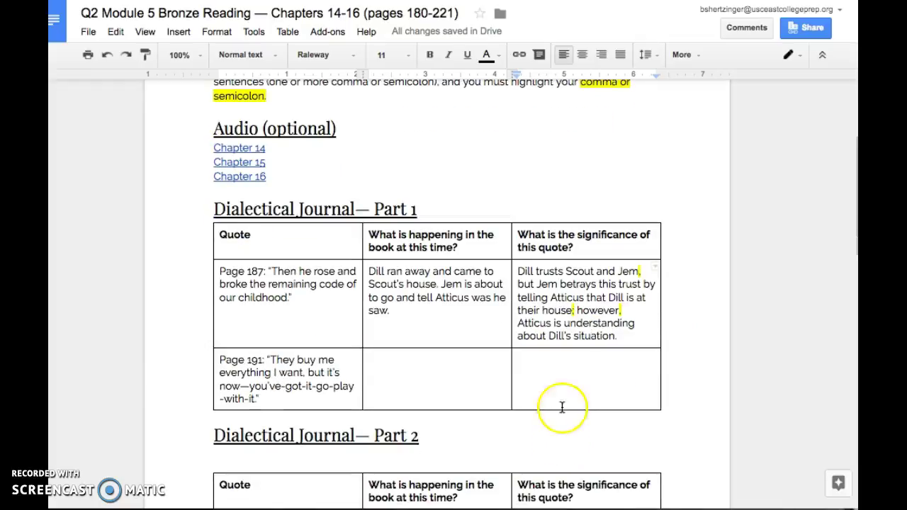
pyautogui.scroll(-2, 581, 371)
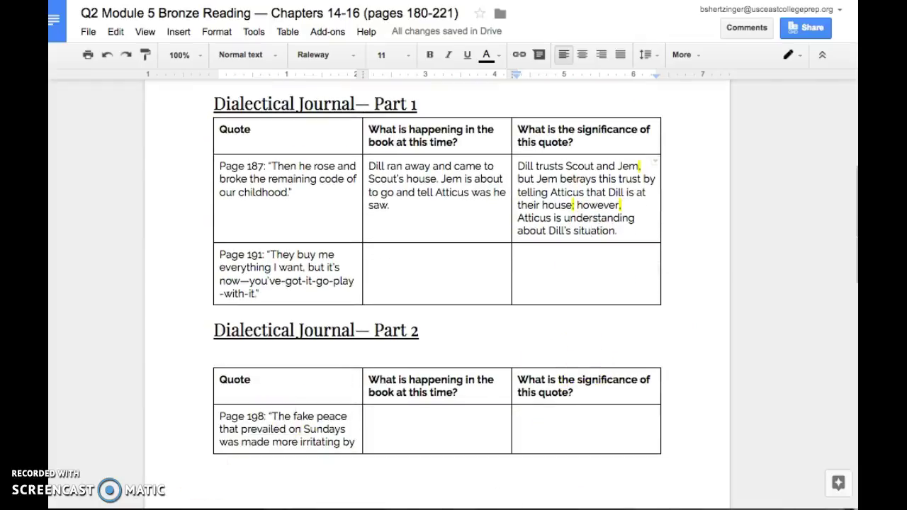